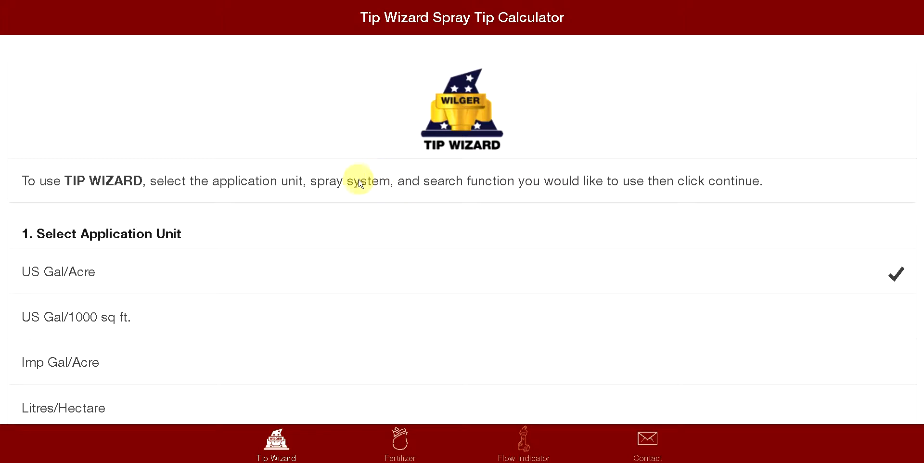
Choose US Gal/Acre, Pulse Width Modulation and Search For Spray Tips, and continue to the tip search form.
mouse_move(361, 188)
left_mouse_down()
mouse_move(361, 130)
mouse_move(377, 100)
left_mouse_up()
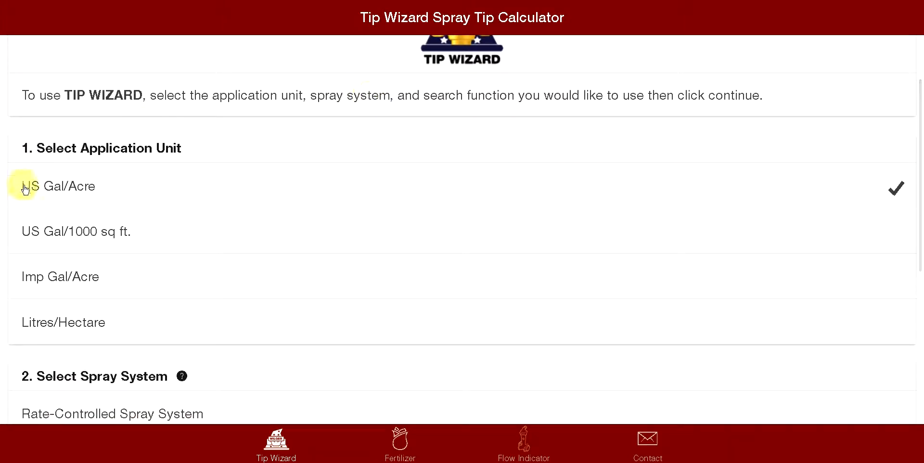
left_click_drag(92, 212, 159, 82)
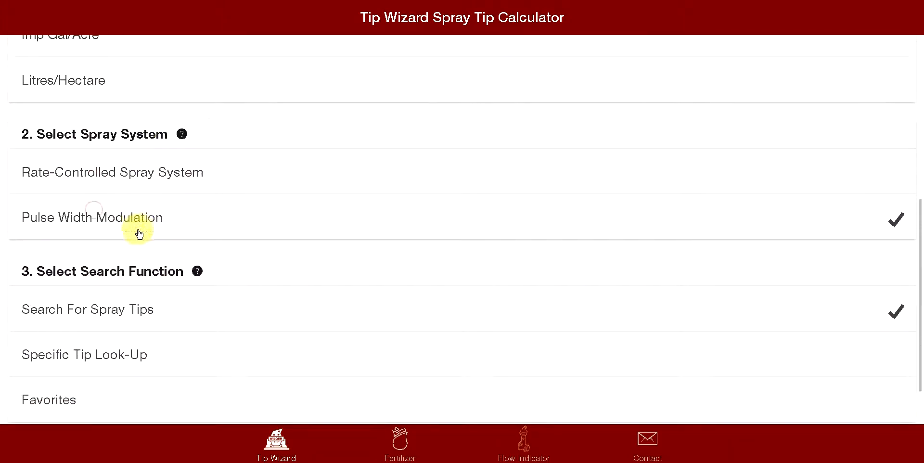
left_click(104, 220)
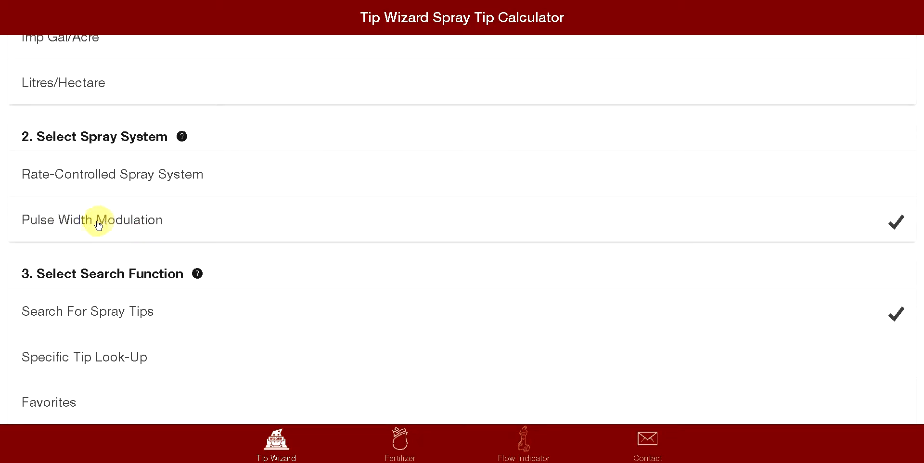
left_click_drag(129, 241, 169, 150)
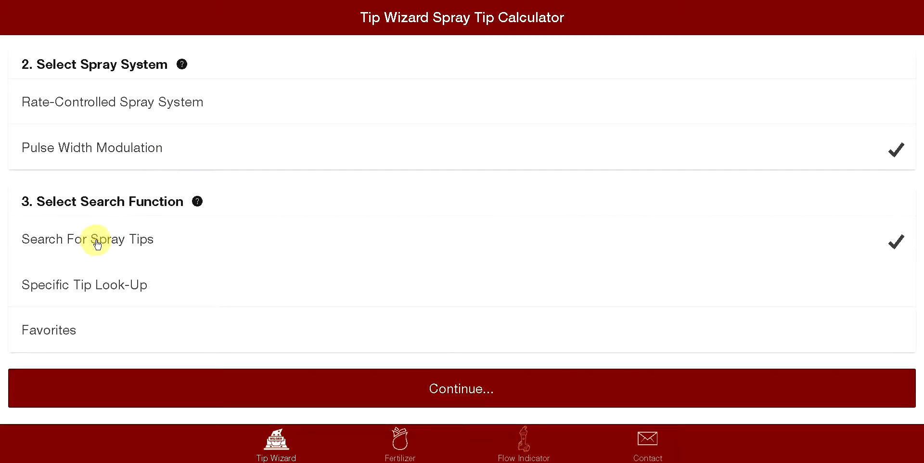
left_click(425, 391)
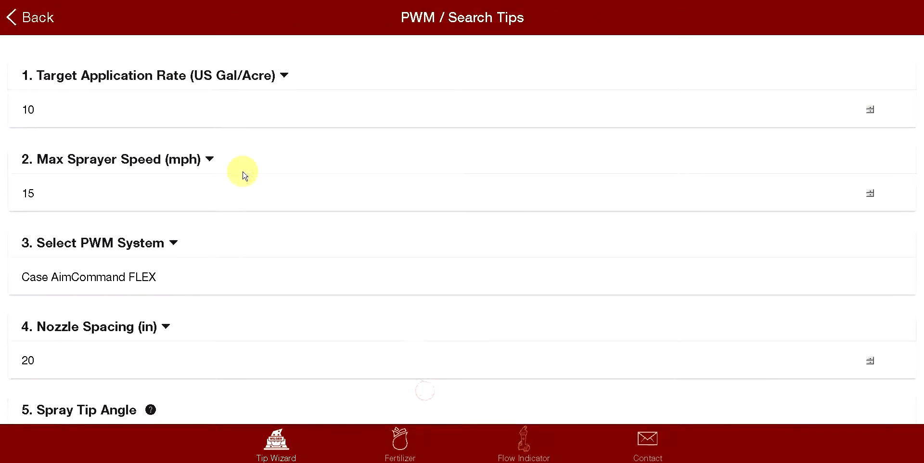
Keep the target rate at 10 US Gal/Acre and max speed at 15 mph, and set the PWM system to Raven Hawkeye.
left_click(110, 104)
scroll(51, 127, "down", 3)
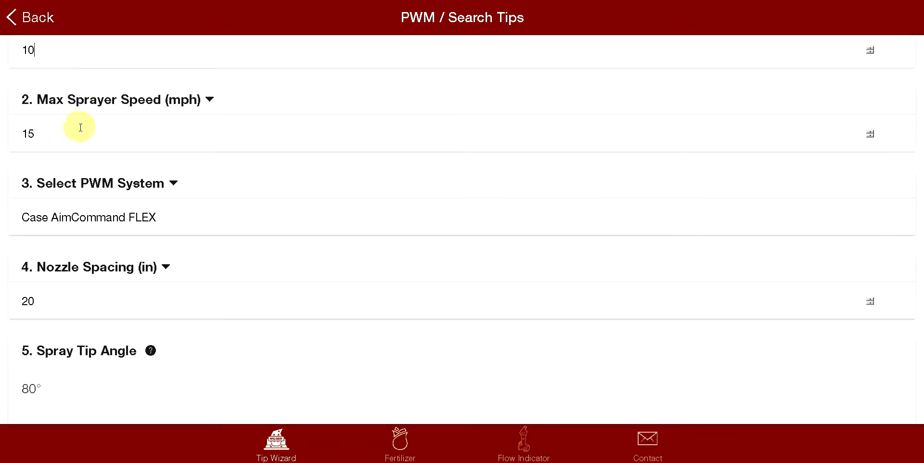
left_click(76, 130)
scroll(66, 149, "down", 2)
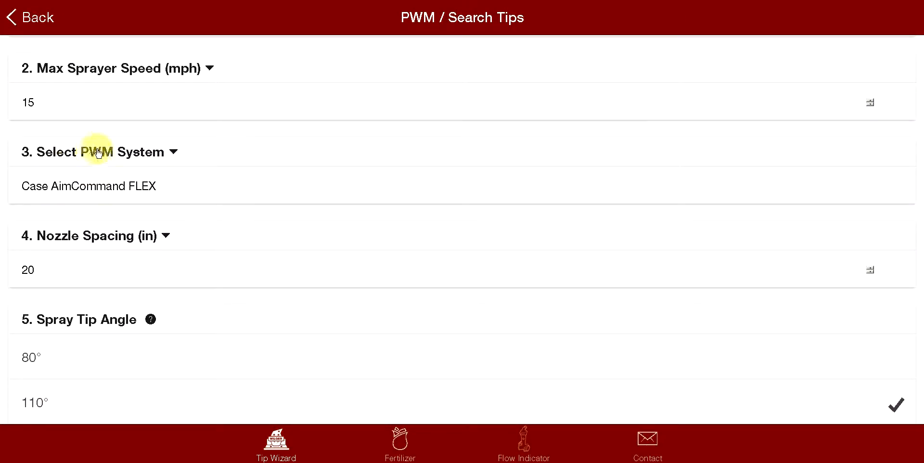
scroll(128, 104, "down", 1)
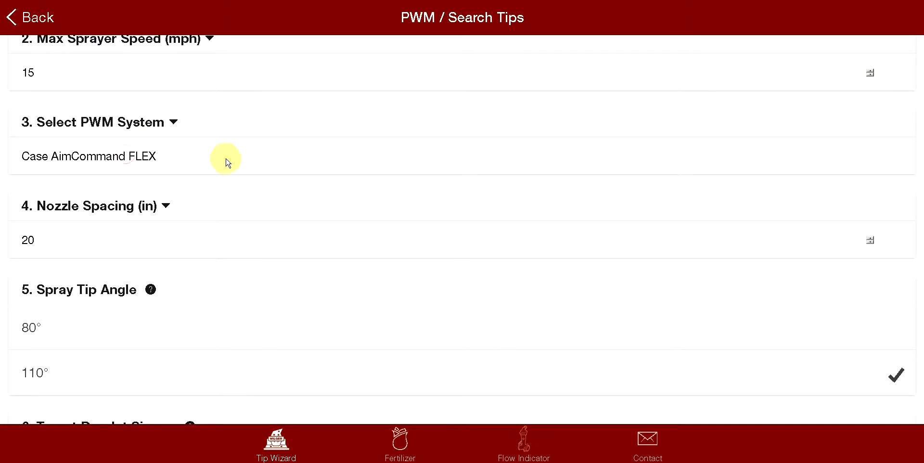
left_click(173, 122)
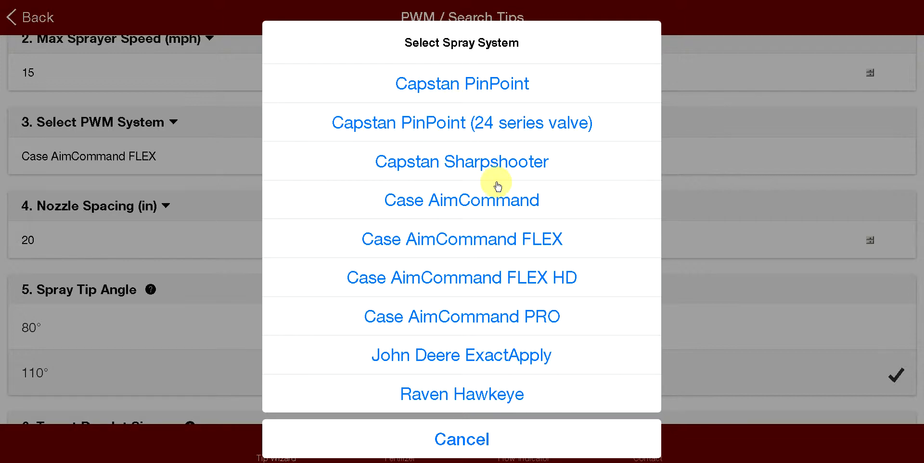
left_click(461, 395)
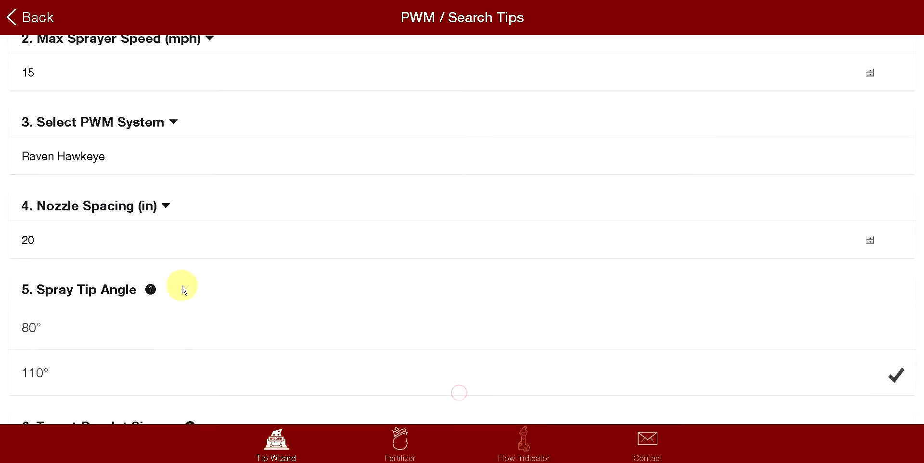
Review the nozzle spacing, spray tip angle and available PWM systems, keeping Raven Hawkeye selected.
left_click_drag(186, 289, 192, 149)
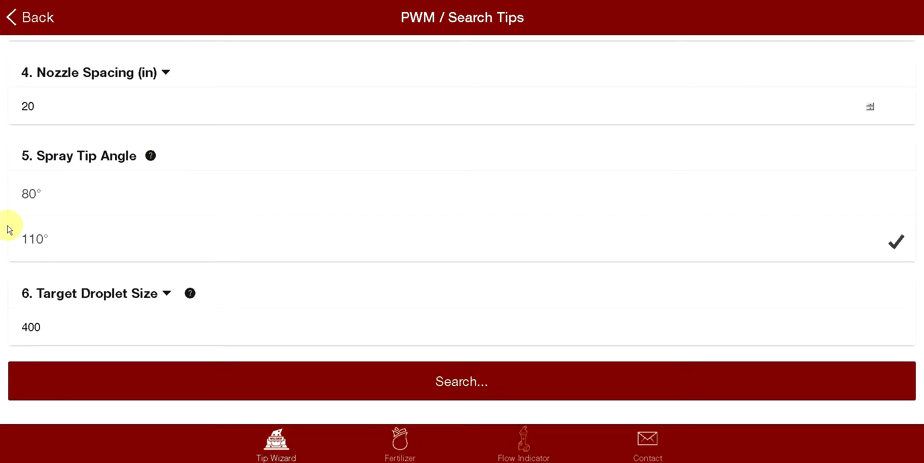
left_click_drag(97, 135, 100, 144)
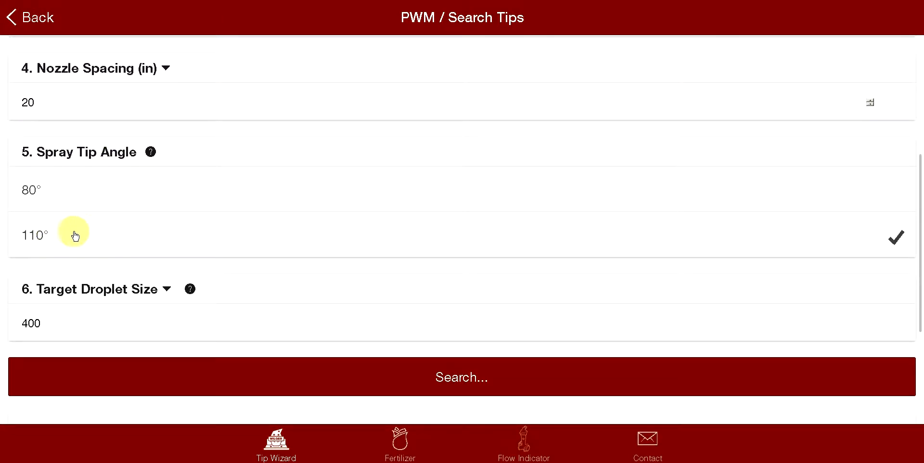
left_click_drag(264, 139, 254, 222)
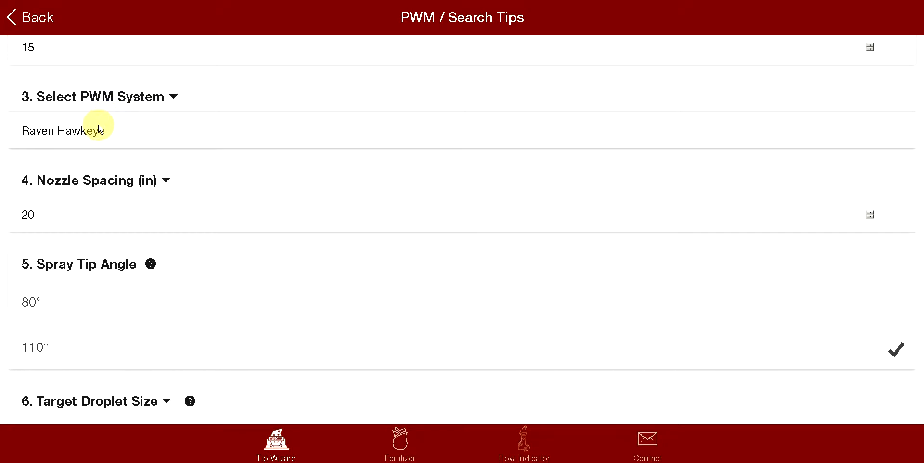
left_click(160, 98)
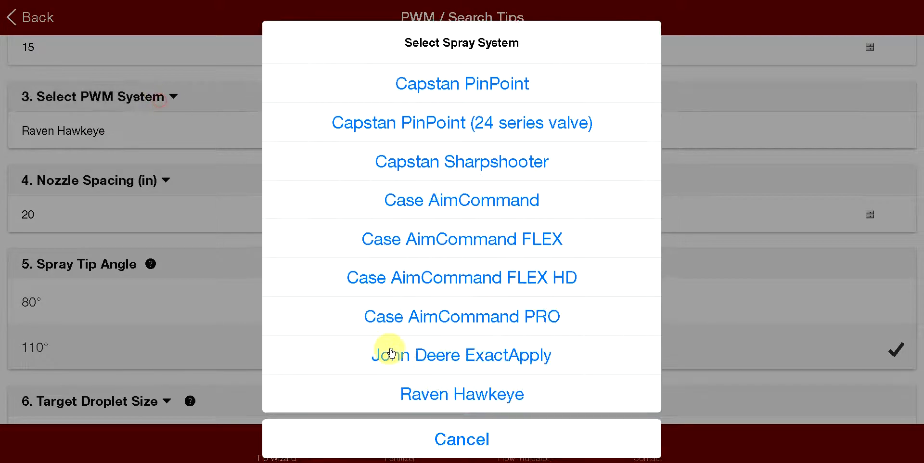
left_click(436, 396)
Review the spray tip angle options and read the help on droplet size categories and their VMD ranges.
left_click_drag(374, 357, 409, 201)
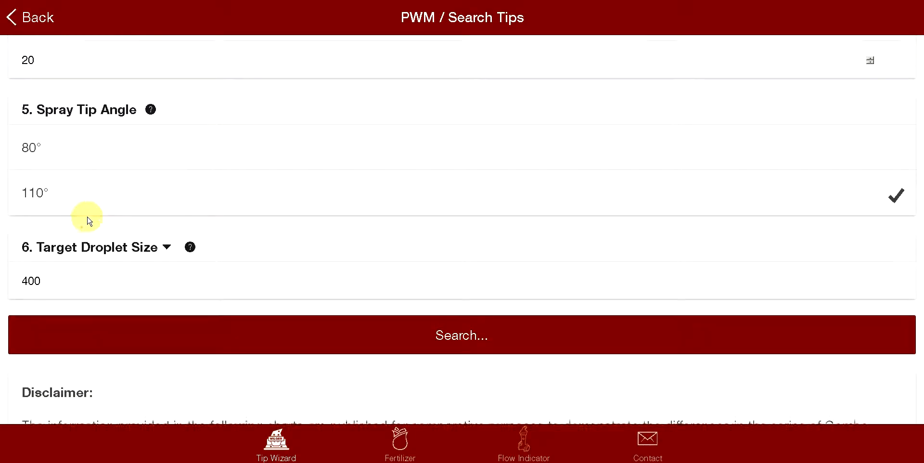
left_click_drag(89, 220, 91, 197)
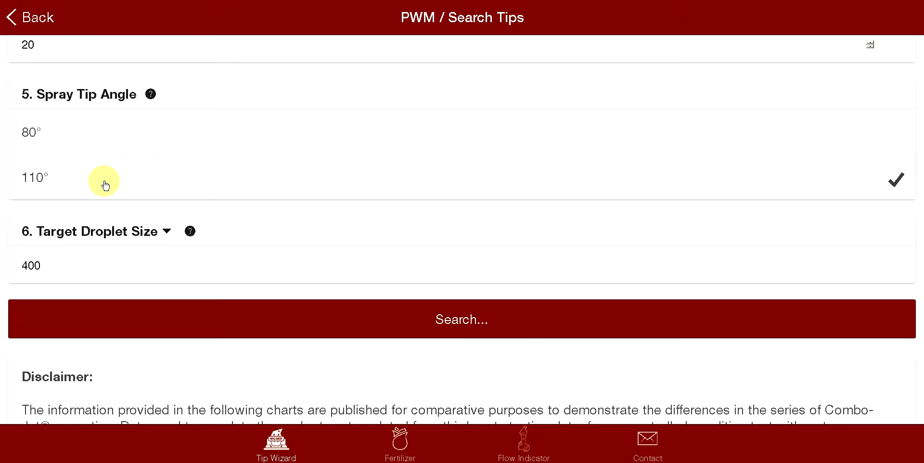
mouse_move(215, 68)
left_mouse_down()
mouse_move(169, 295)
mouse_move(192, 246)
left_mouse_up()
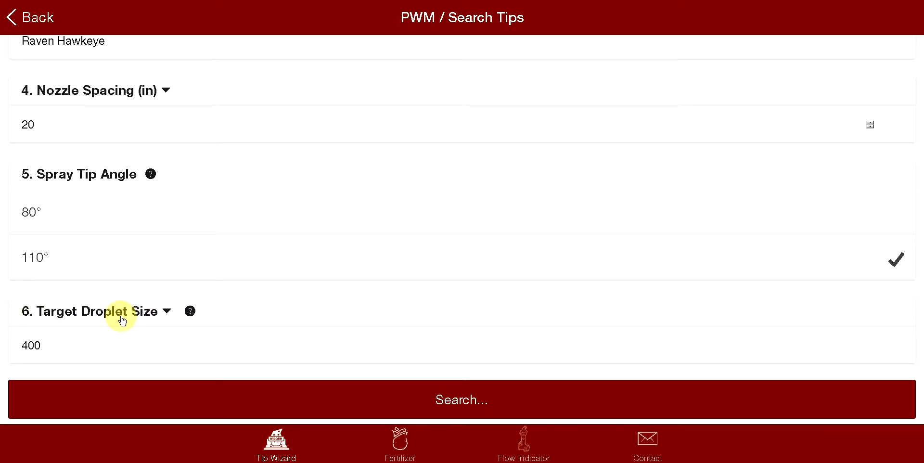
left_click(190, 312)
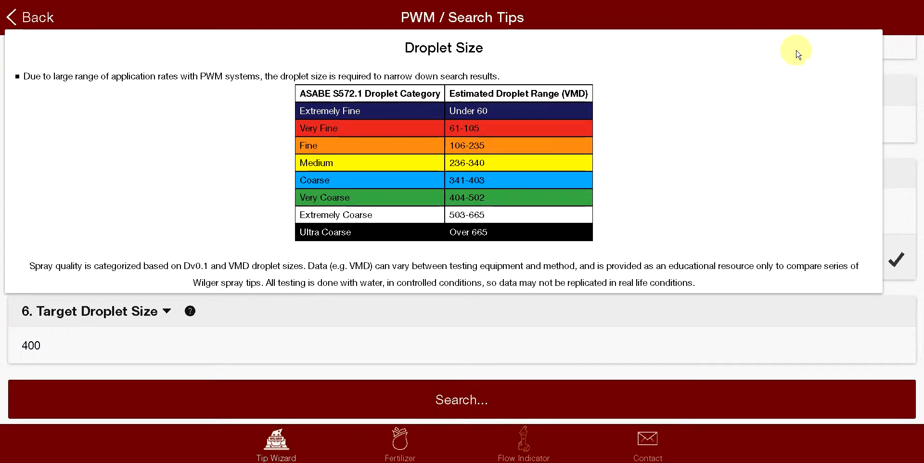
left_click(886, 59)
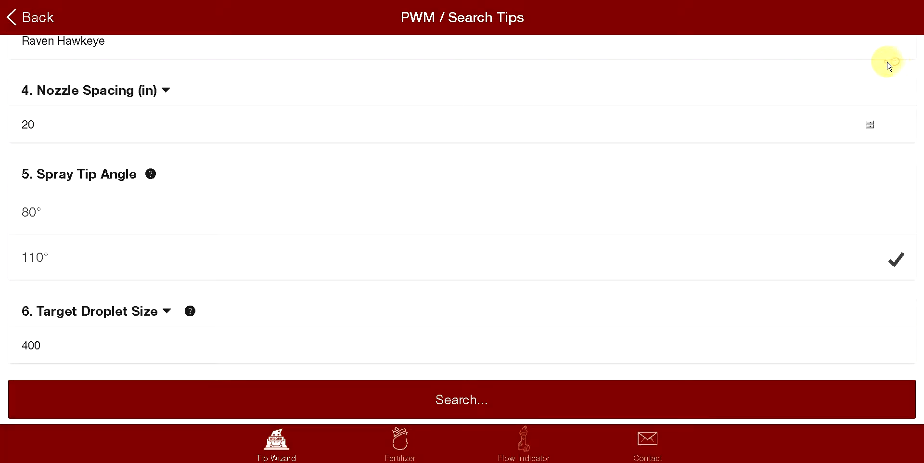
Search for 110° spray tips with a target droplet size of 400.
double_click(70, 341)
left_click_drag(101, 330, 2, 229)
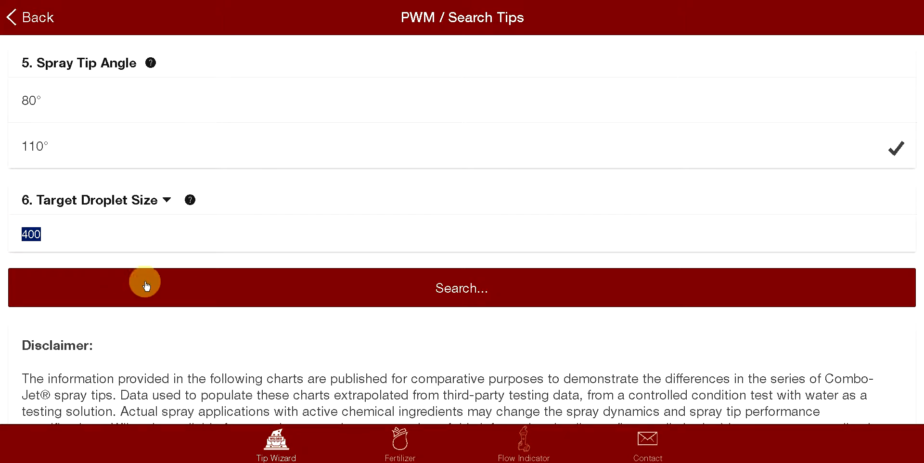
scroll(305, 321, "down", 3)
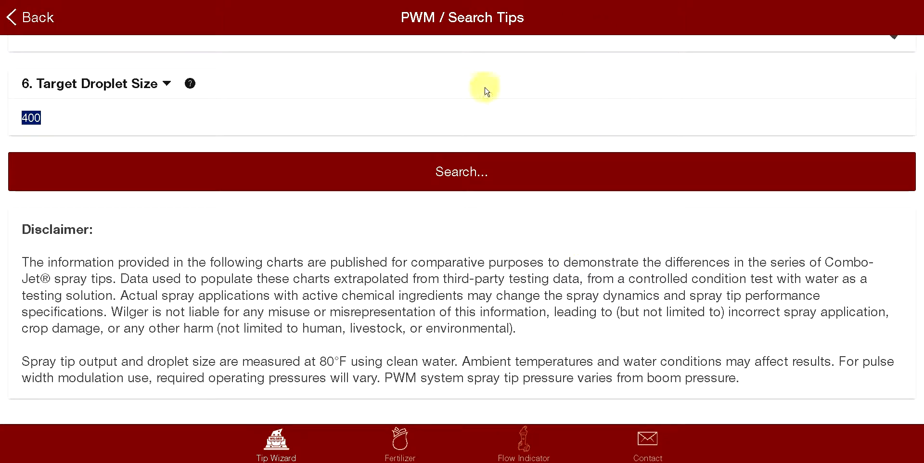
left_click(465, 171)
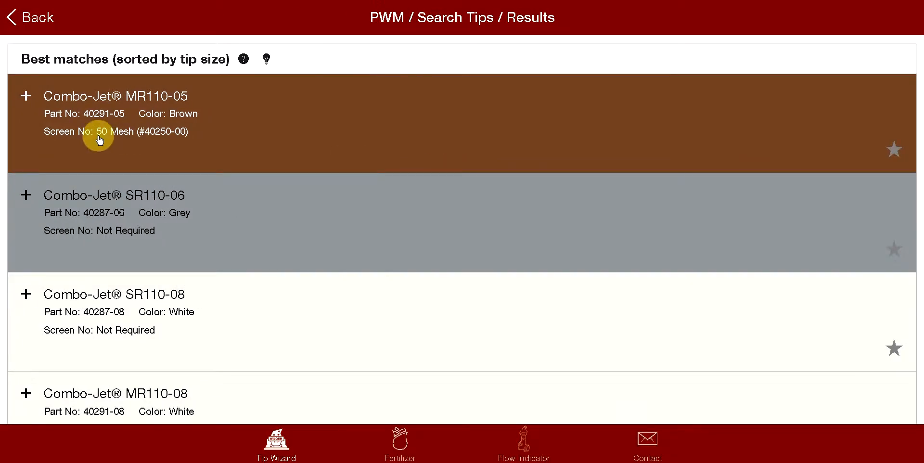
Look over the best matching tips and read the legend that explains the result columns, closing it when done.
left_click_drag(221, 177, 239, 159)
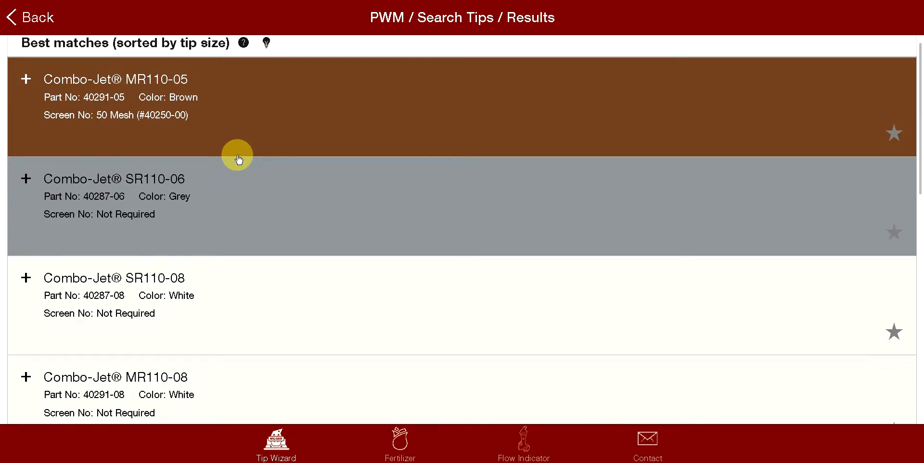
left_click_drag(239, 159, 260, 176)
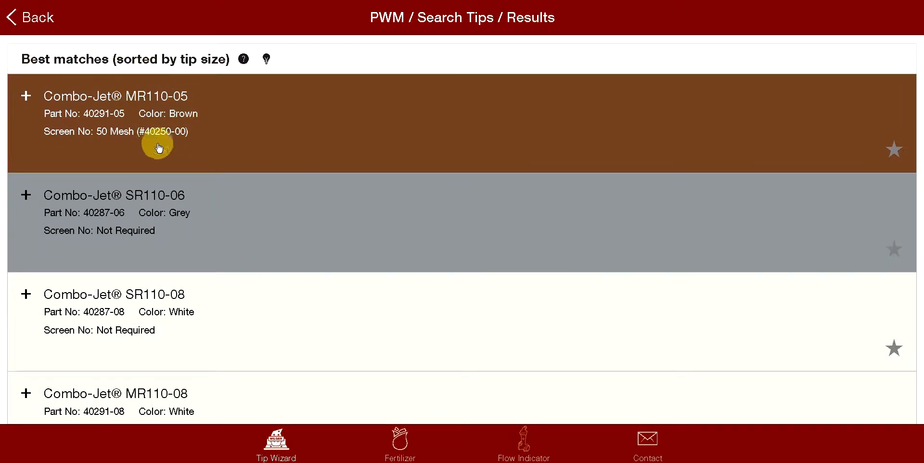
mouse_move(134, 301)
left_mouse_down()
mouse_move(172, 177)
mouse_move(151, 237)
mouse_move(149, 296)
left_mouse_up()
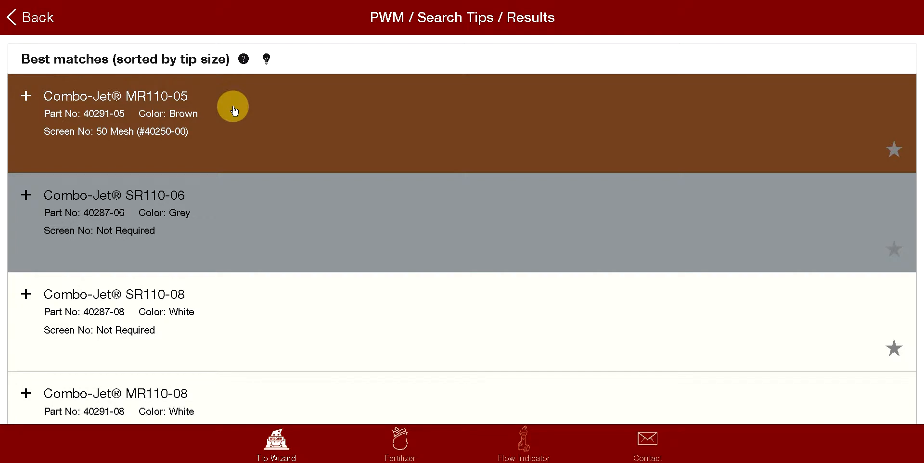
left_click(267, 59)
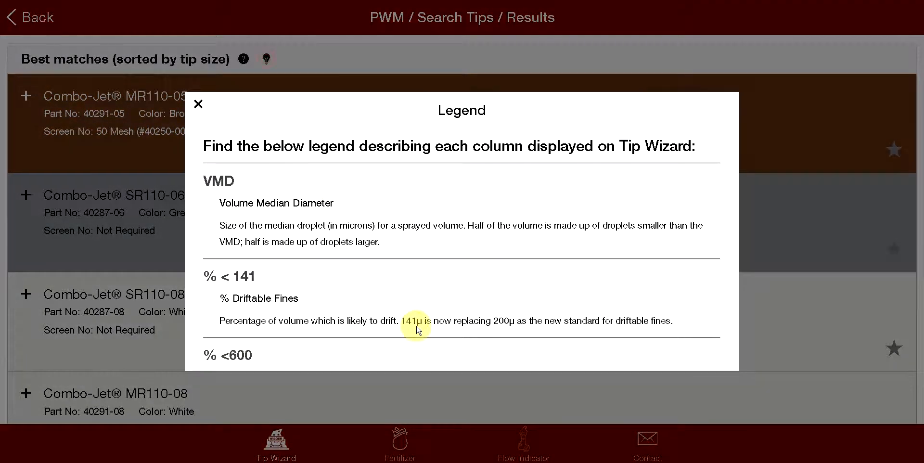
left_click_drag(413, 384, 429, 210)
scroll(412, 269, "down", 1)
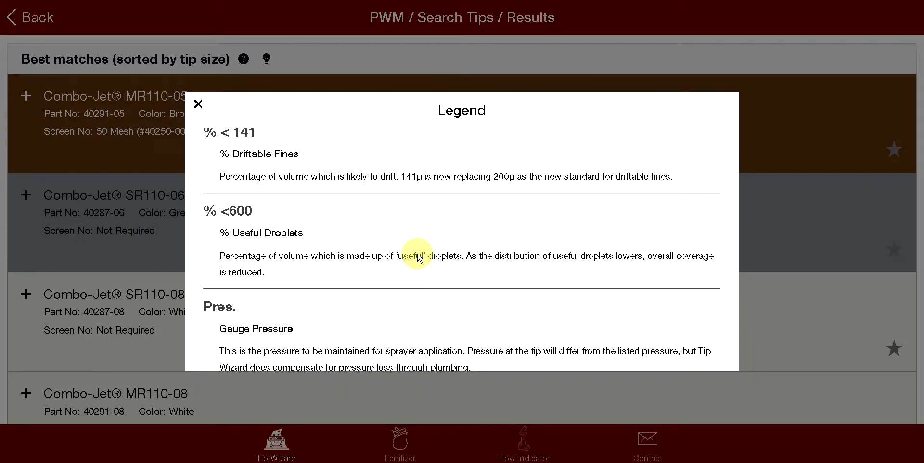
scroll(386, 254, "down", 5)
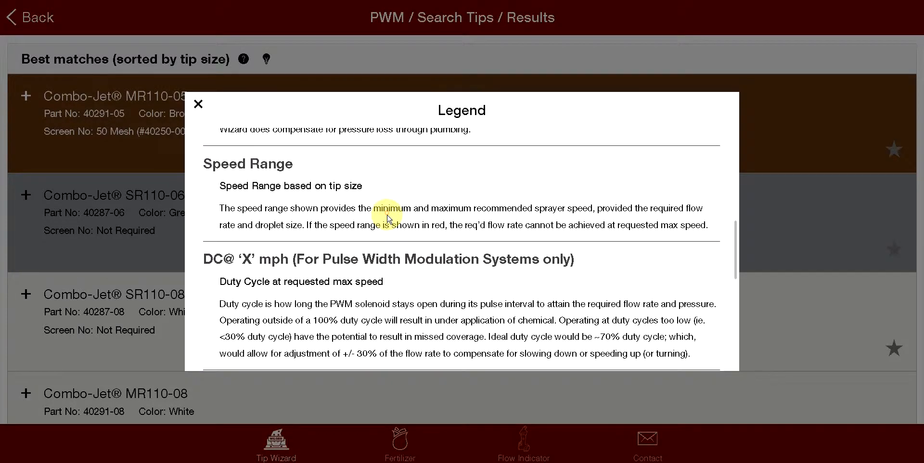
scroll(388, 219, "down", 4)
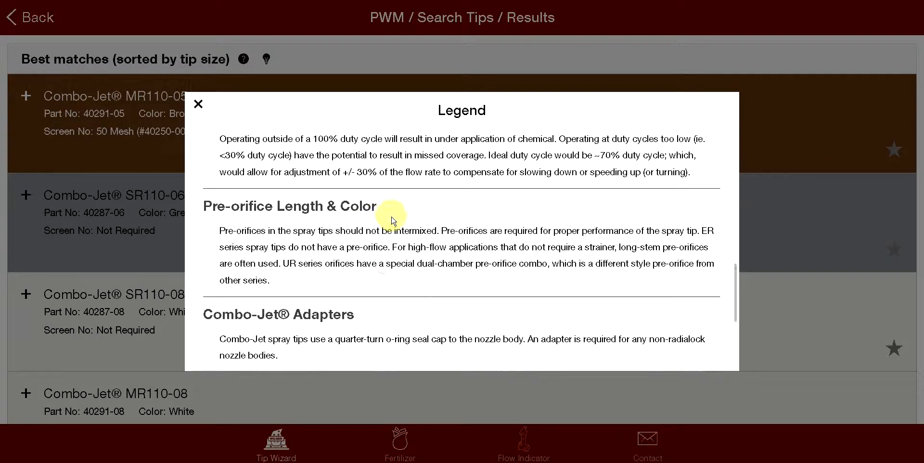
scroll(393, 219, "up", 9)
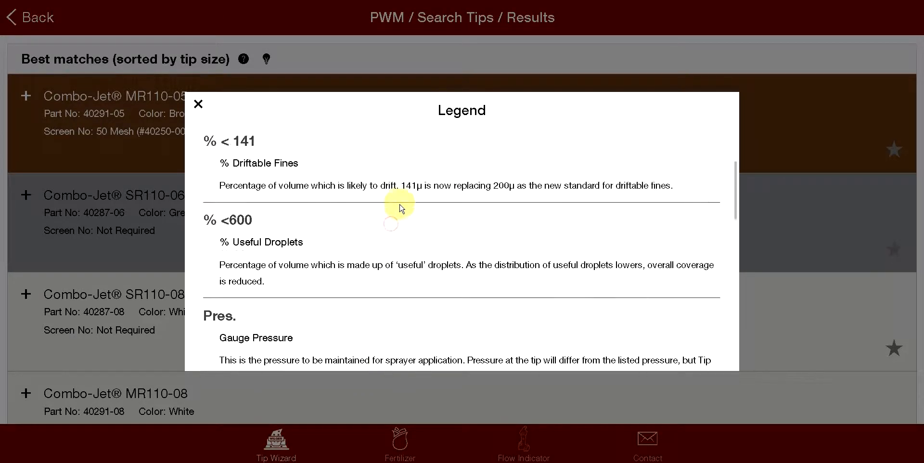
scroll(395, 231, "up", 3)
scroll(388, 268, "down", 2)
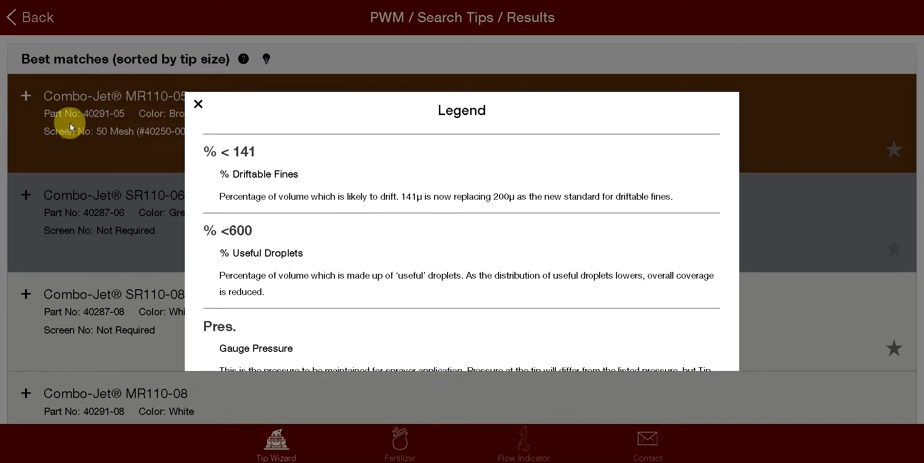
left_click(71, 123)
Expand the Combo-Jet MR110-05 result and examine its pressure, speed range, duty cycle and droplet size table.
scroll(187, 231, "down", 1)
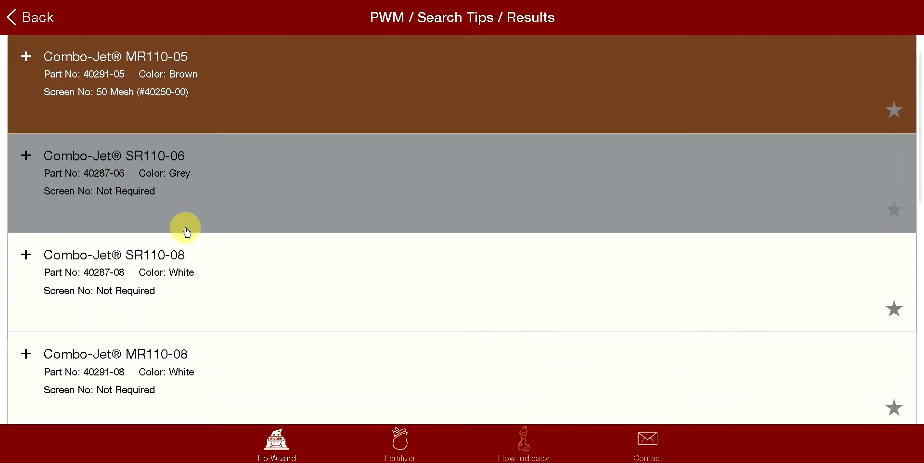
scroll(186, 231, "up", 1)
left_click(157, 111)
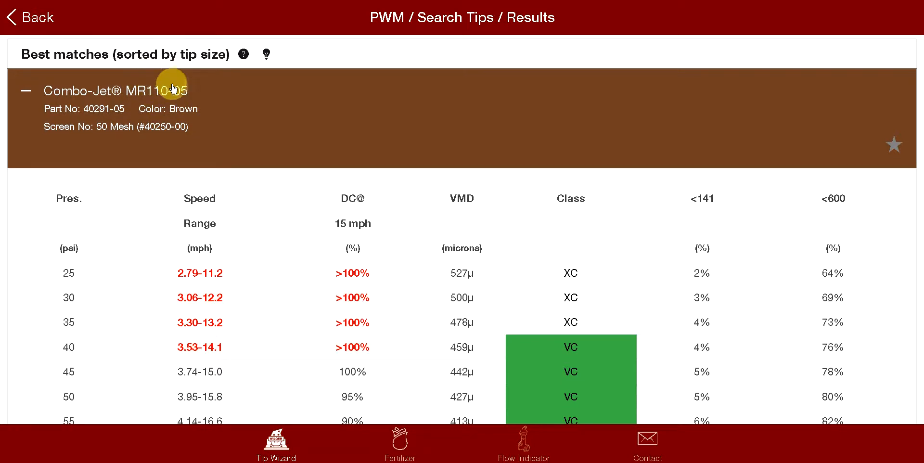
scroll(275, 296, "down", 3)
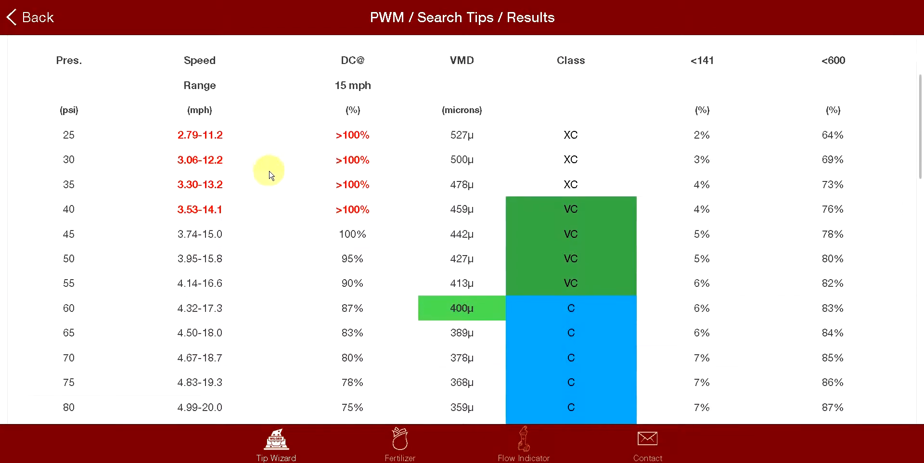
left_click_drag(271, 174, 259, 242)
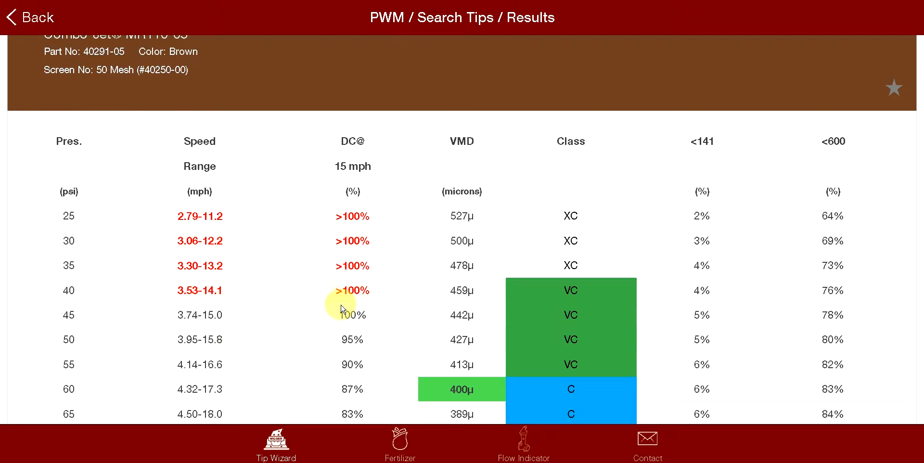
Examine the MR110-05 tip's speed ranges and duty cycles at 15 mph across pressures, and collapse its table.
left_click_drag(341, 308, 354, 289)
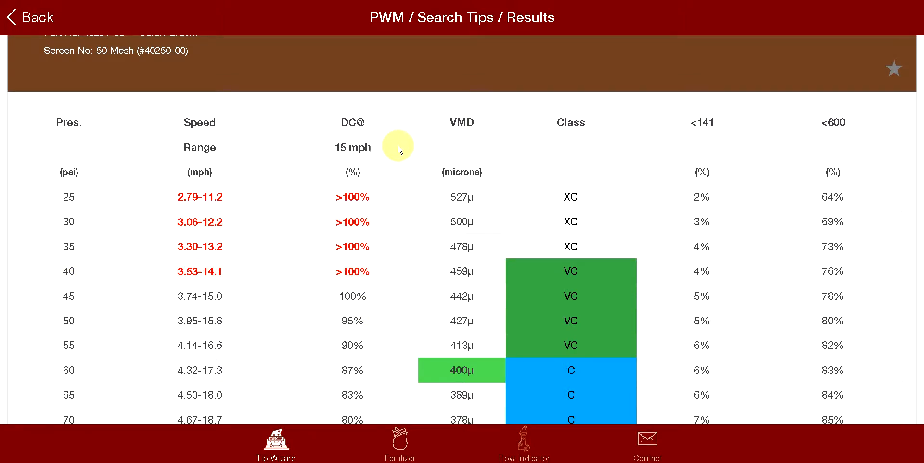
scroll(380, 188, "down", 2)
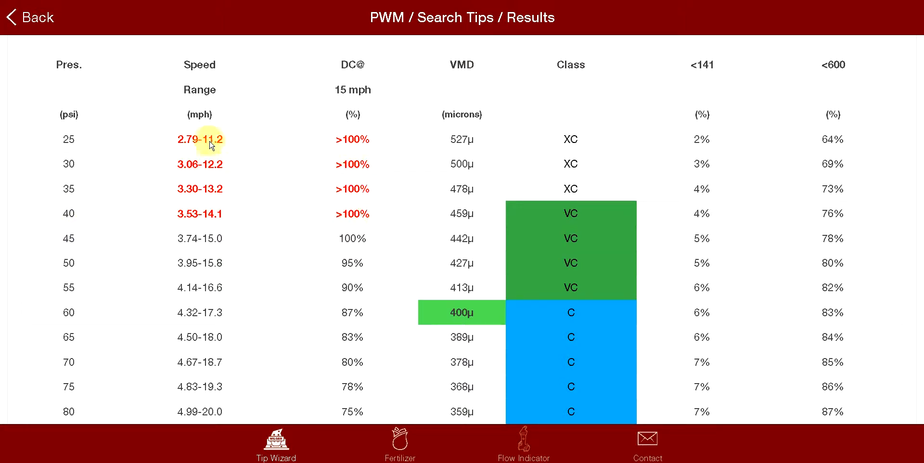
scroll(259, 168, "up", 2)
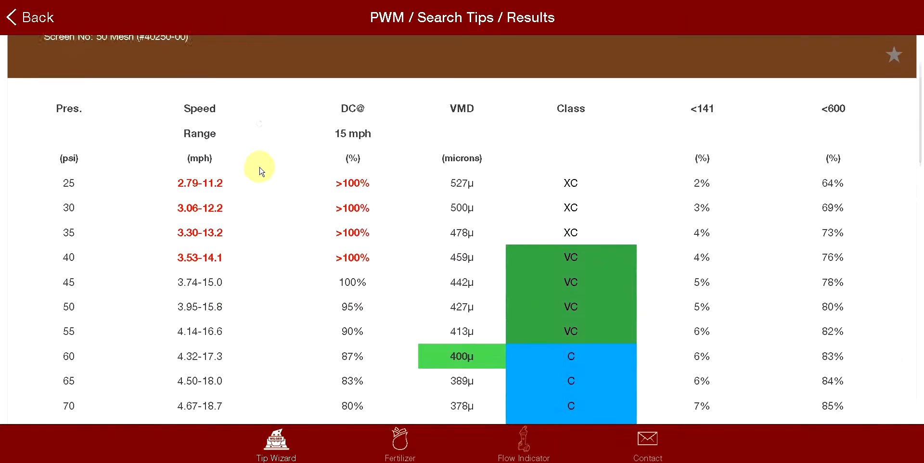
scroll(259, 183, "up", 1)
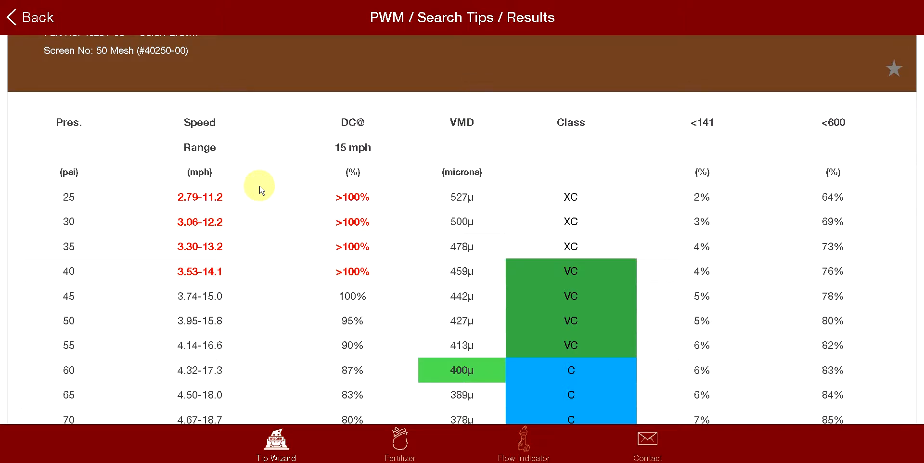
scroll(259, 193, "up", 3)
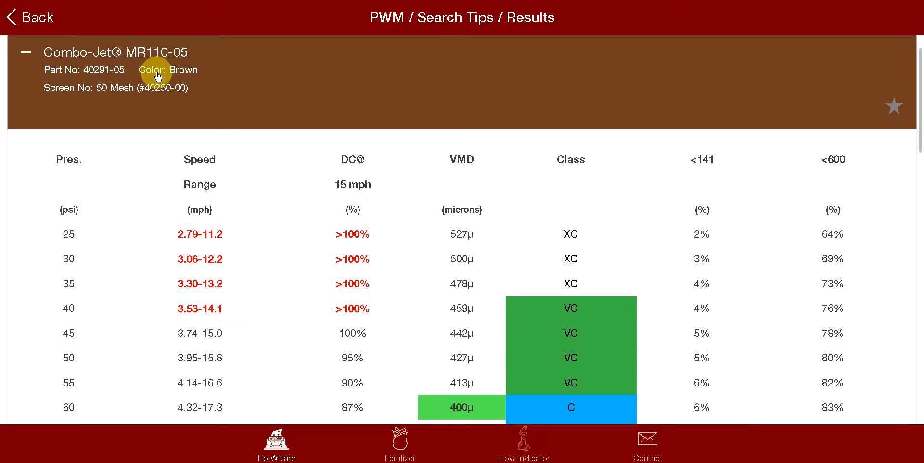
left_click(157, 72)
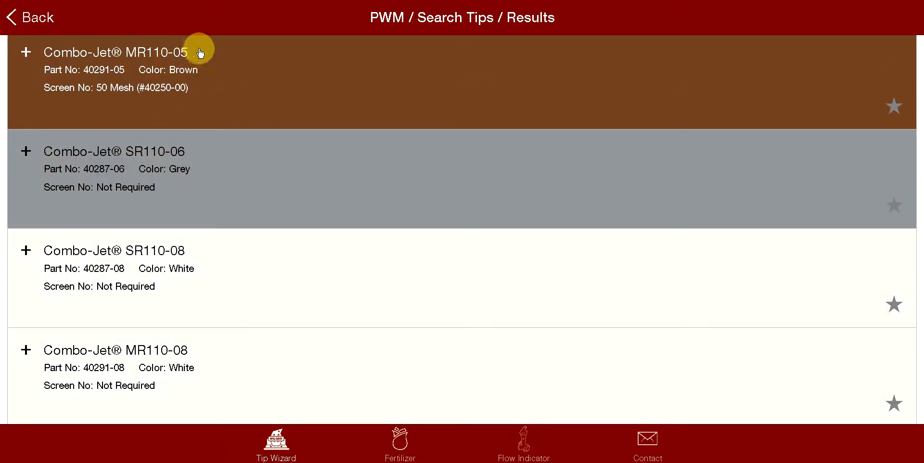
Expand the Combo-Jet SR110-06 result and examine its pressure, speed range, duty cycle and droplet size rows.
left_click(186, 171)
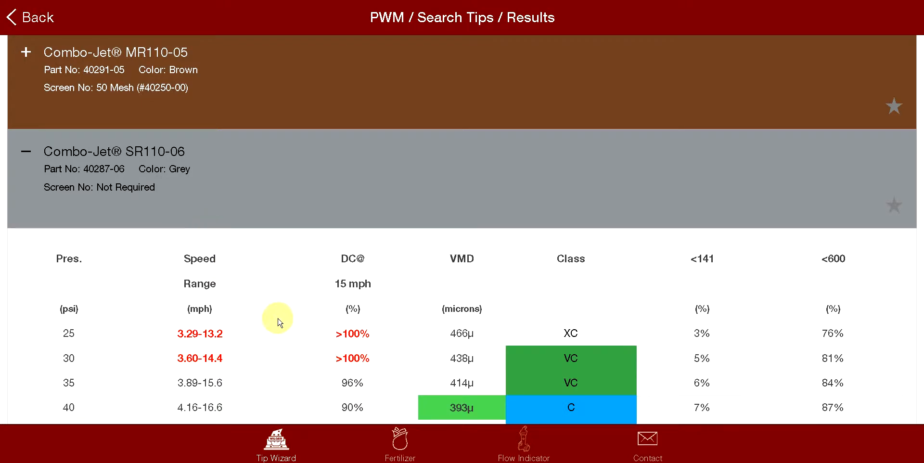
left_click_drag(288, 355, 304, 269)
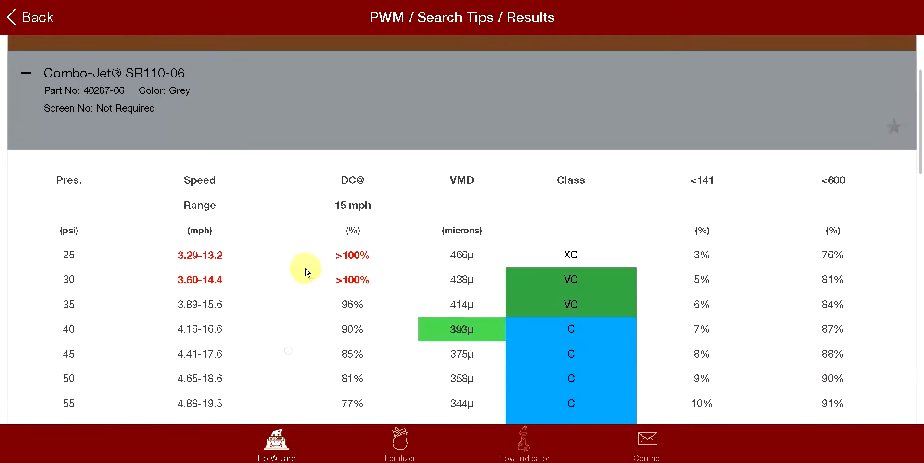
left_click_drag(264, 346, 269, 326)
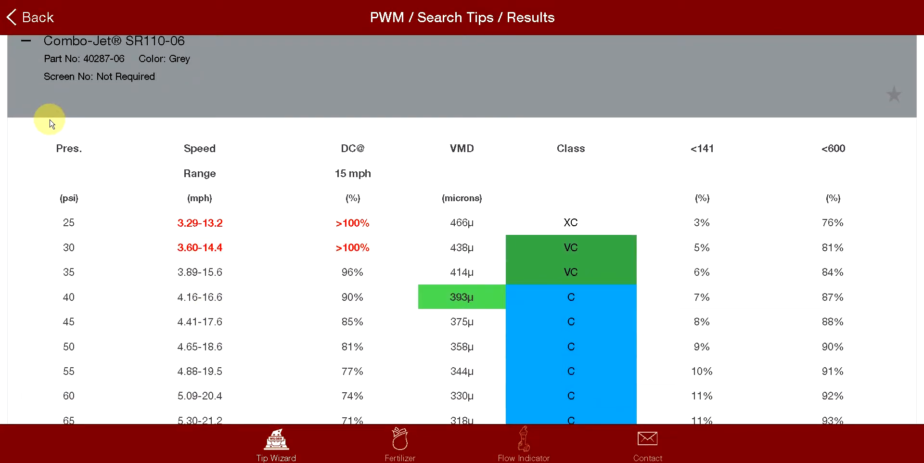
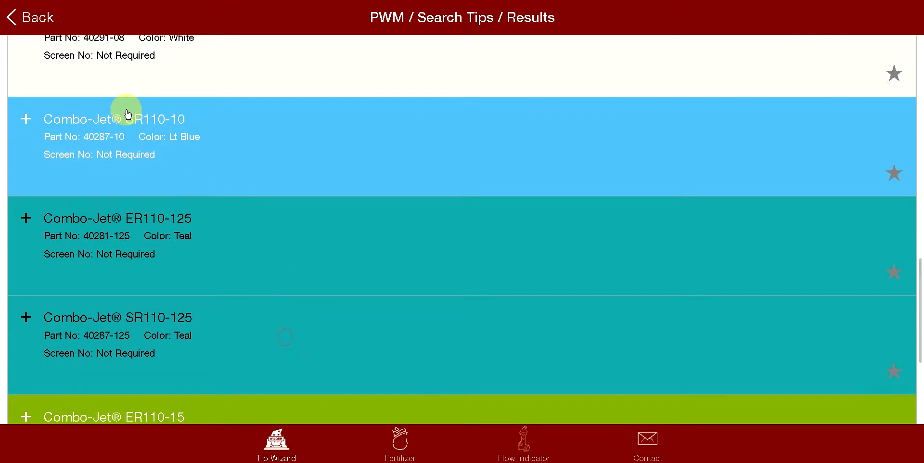
Expand the Combo-Jet ER110-125 result and examine its speed ranges, duty cycles and droplet sizes across the pressures.
scroll(206, 241, "down", 1)
scroll(207, 241, "down", 3)
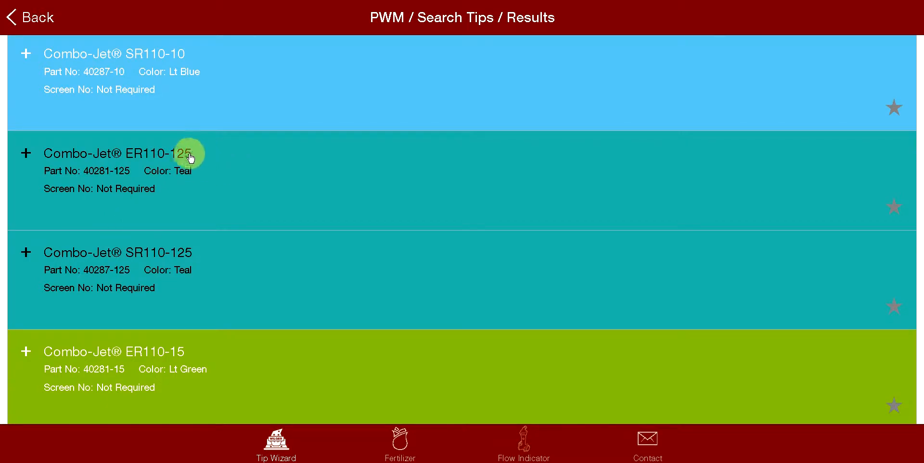
left_click(183, 174)
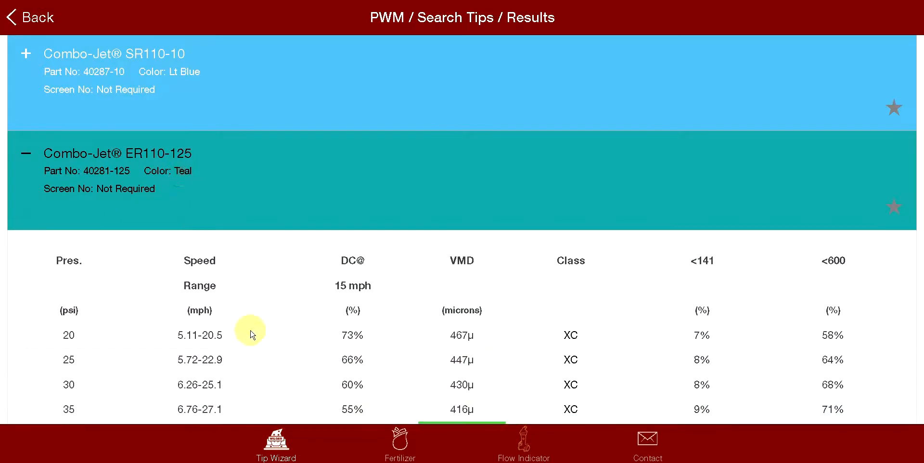
scroll(289, 200, "down", 6)
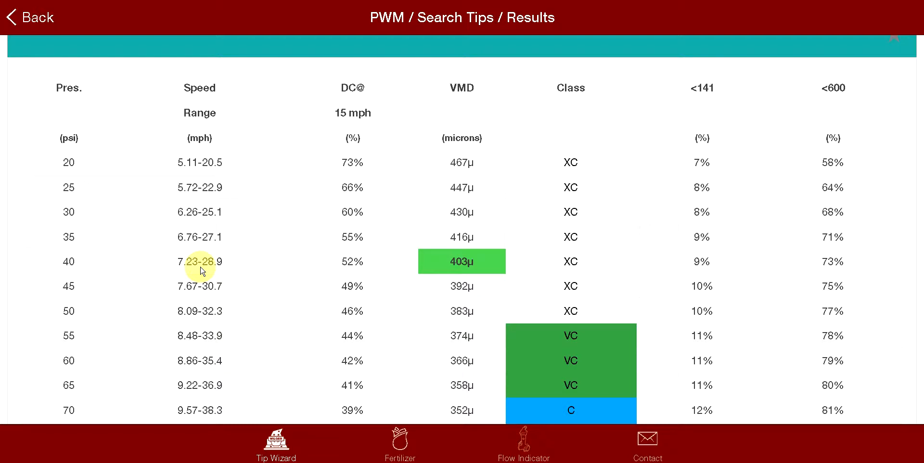
scroll(268, 268, "down", 10)
scroll(231, 228, "up", 5)
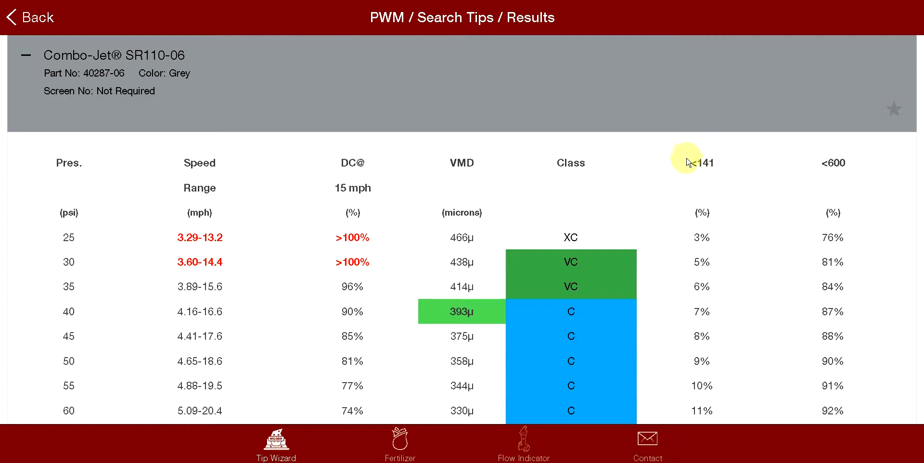
Read the legend entry on driftable fines, close it and check the <141 column for the SR110-06 tip.
left_click_drag(639, 157, 643, 302)
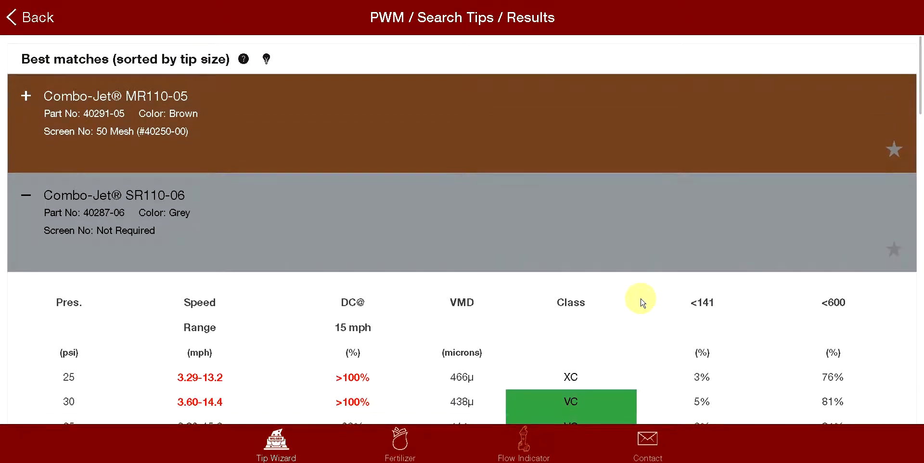
left_click(267, 59)
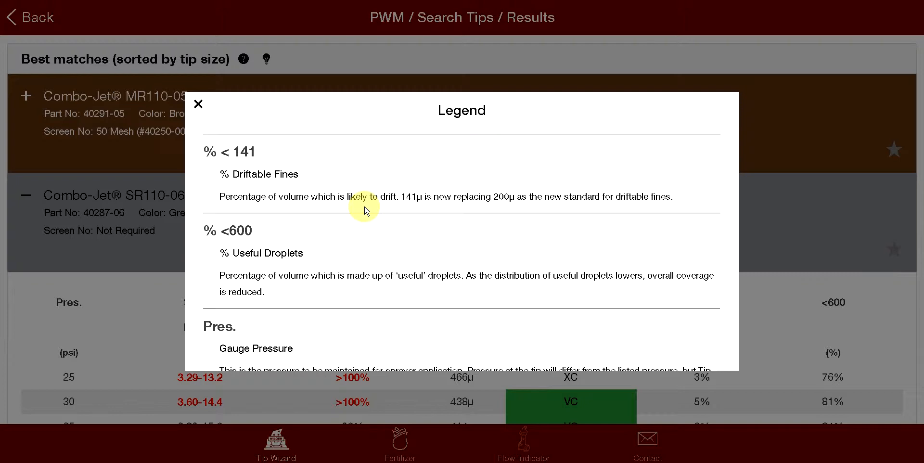
left_click(762, 280)
left_click_drag(671, 361, 660, 159)
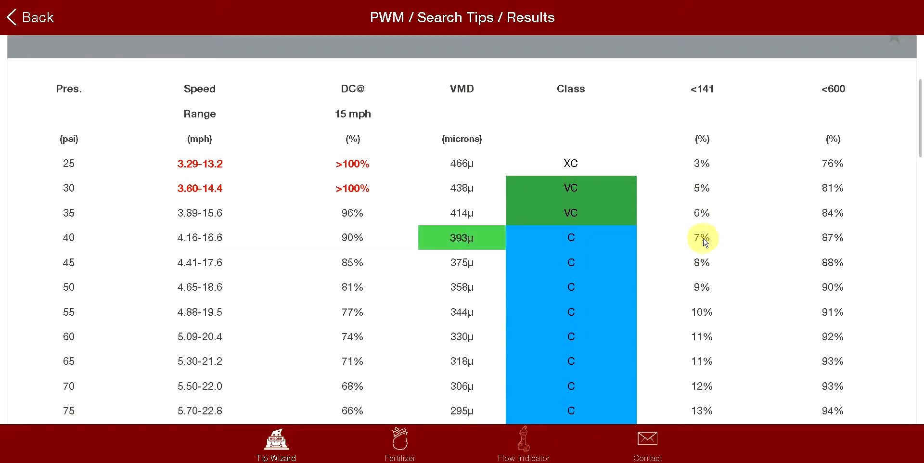
left_click_drag(681, 227, 675, 216)
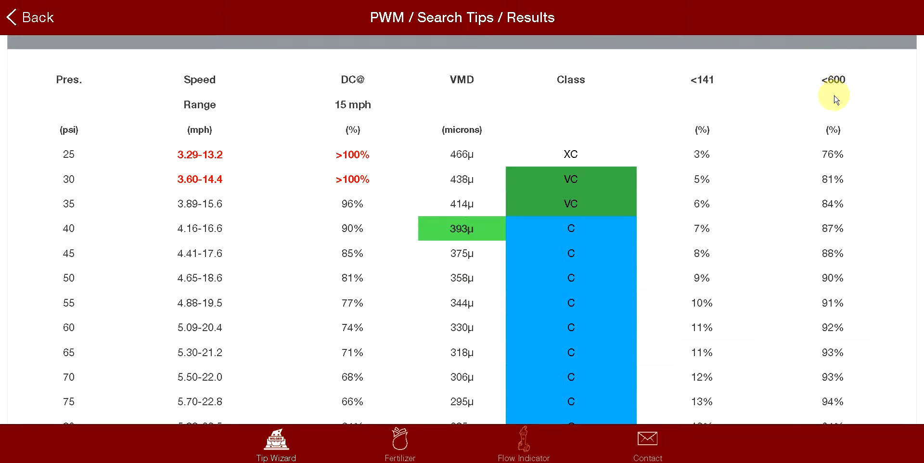
Read the legend entry on useful droplets, close it and return to the SR110-06 table's <600 column.
left_click_drag(399, 90, 397, 210)
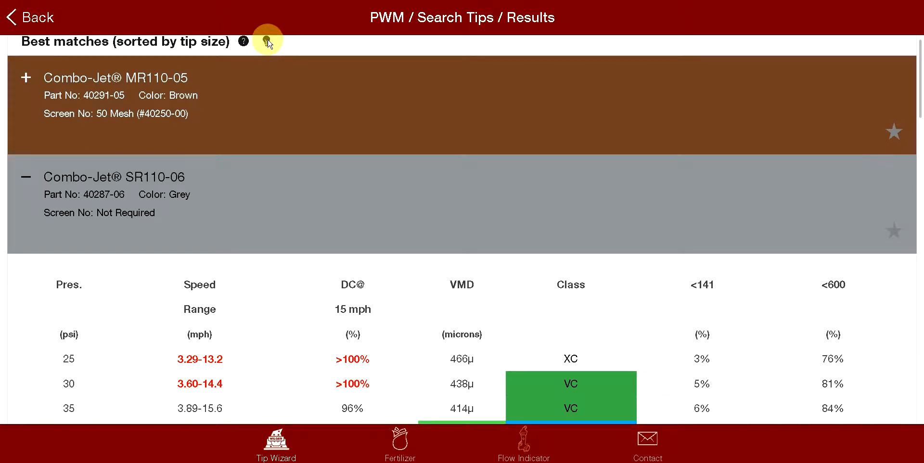
left_click(268, 48)
scroll(335, 260, "down", 2)
left_click_drag(335, 260, 355, 200)
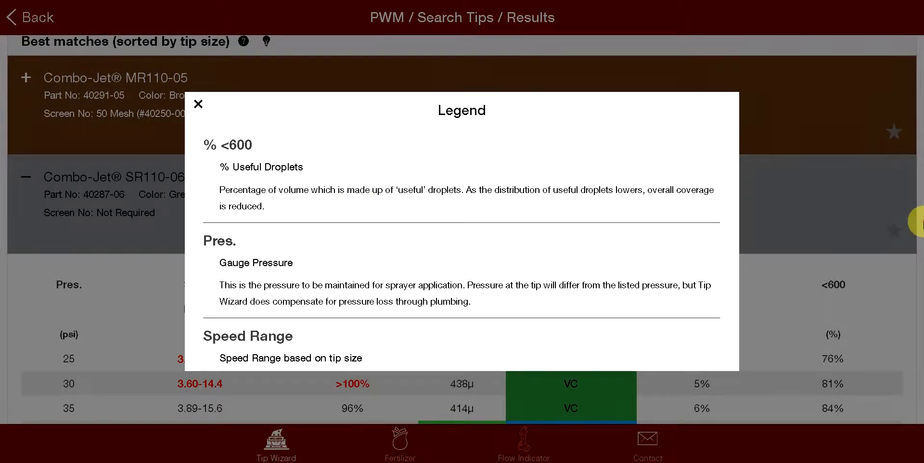
left_click(916, 276)
left_click_drag(733, 375, 743, 194)
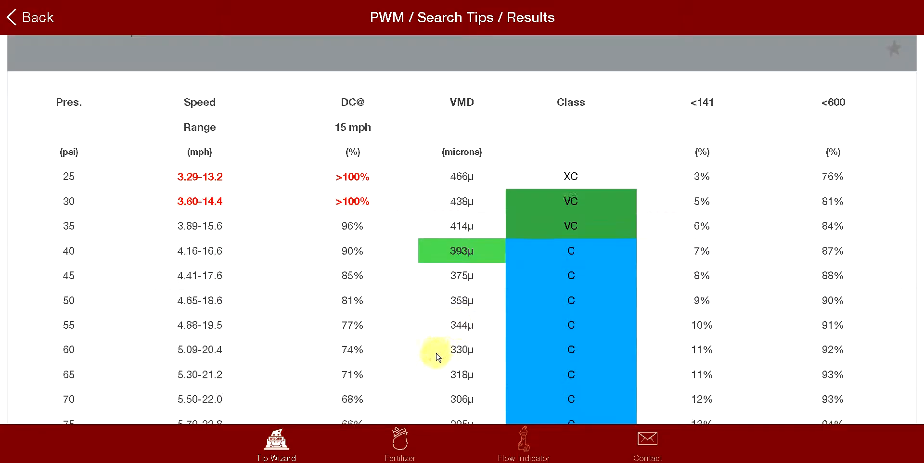
Expand the Combo-Jet SR110-08 result and examine its duty cycle, droplet size, class and driftable fines columns.
left_click_drag(431, 351, 473, 201)
left_click_drag(409, 351, 368, 257)
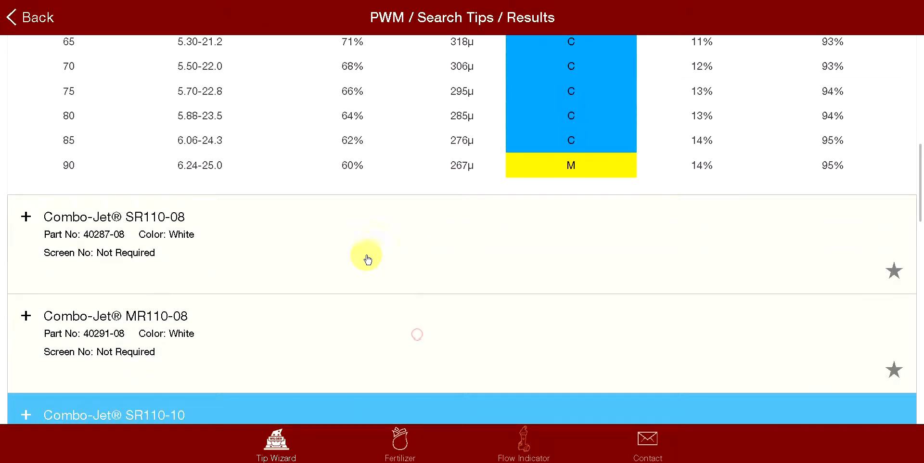
left_click(149, 241)
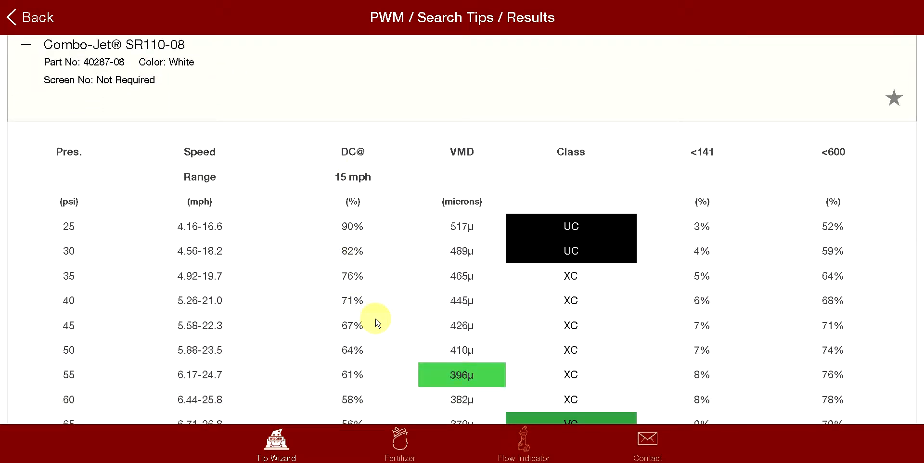
scroll(376, 317, "down", 1)
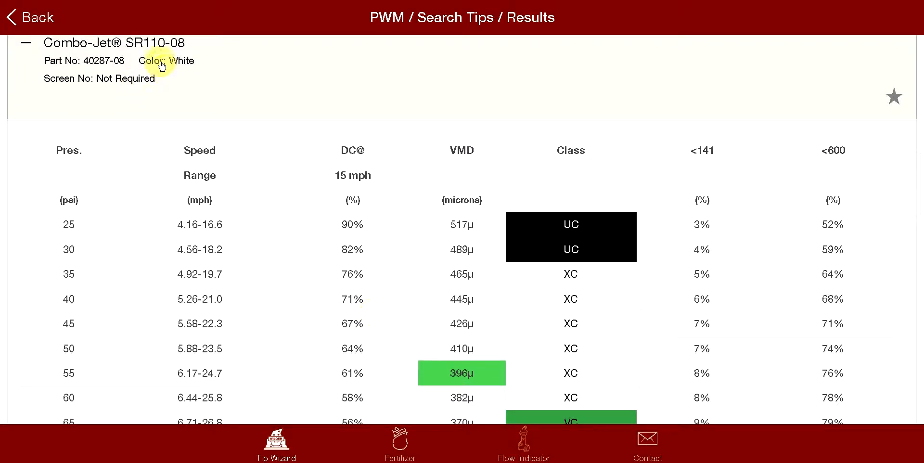
left_click_drag(223, 362, 226, 326)
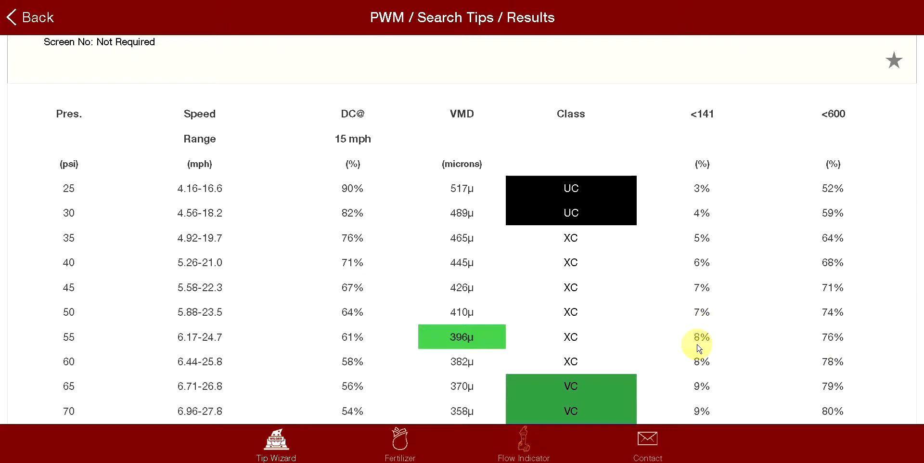
Compare the SR110-06 and SR110-08 tables for useful droplets, driftable fines and spray class near the 400-micron target.
left_click_drag(594, 149, 599, 306)
left_click_drag(616, 135, 605, 289)
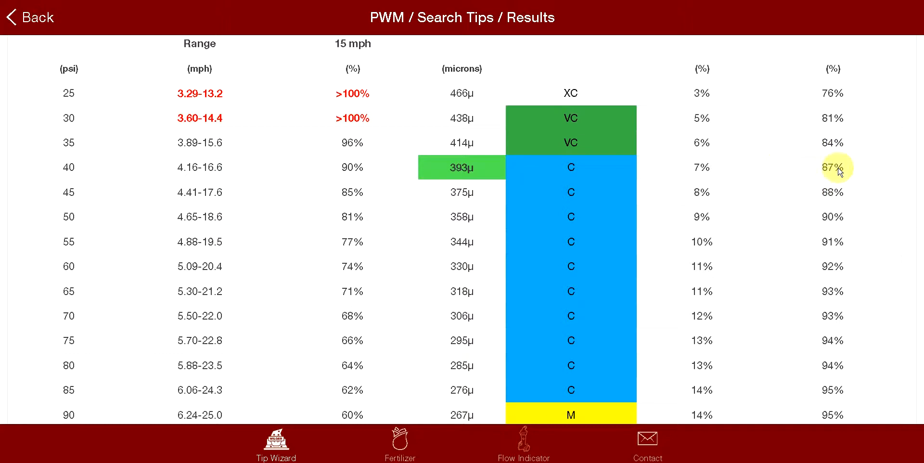
left_click_drag(700, 332, 715, 164)
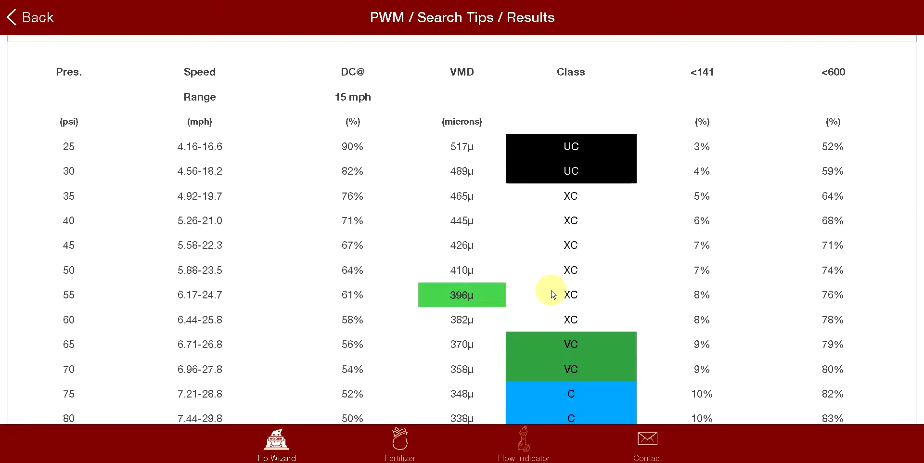
left_click_drag(509, 217, 506, 382)
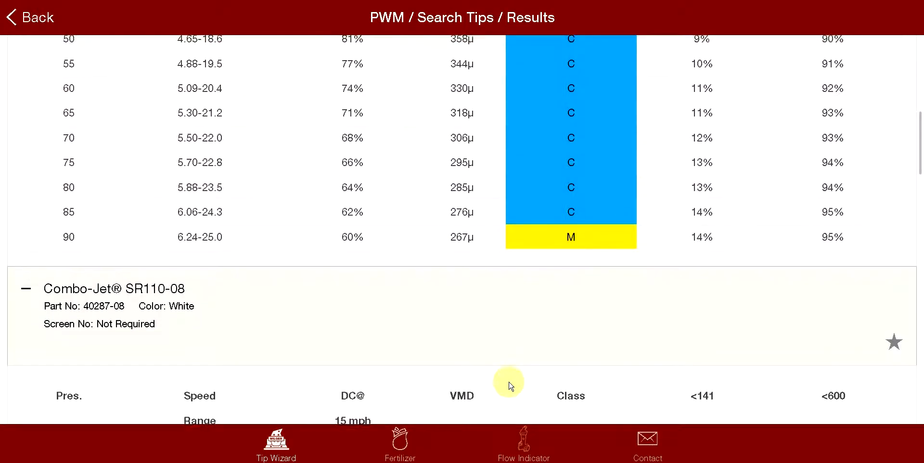
left_click_drag(481, 111, 498, 230)
left_click_drag(481, 320, 470, 231)
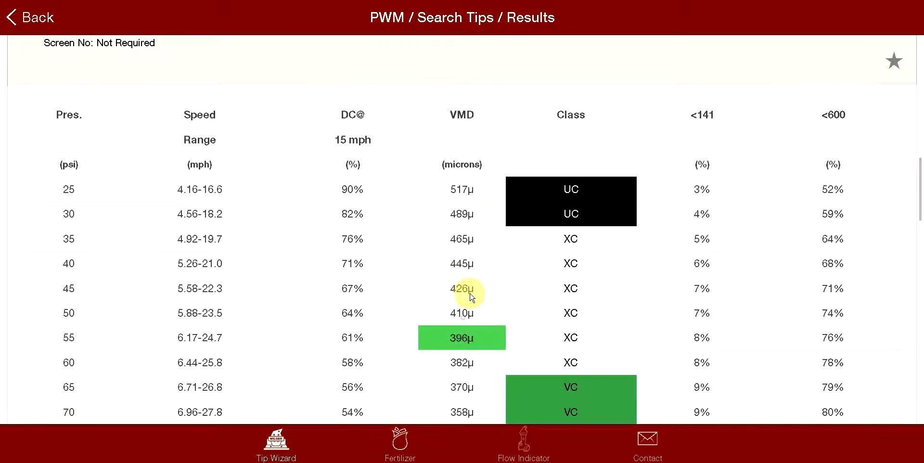
left_click_drag(472, 296, 472, 319)
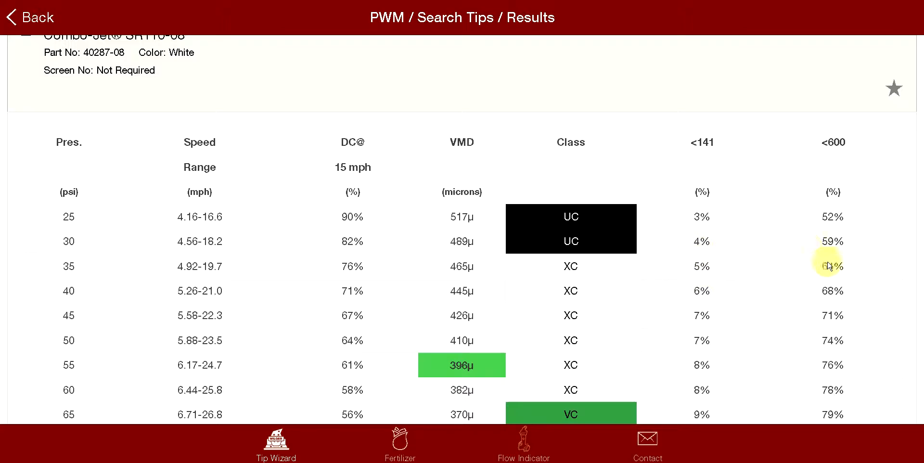
Return to the Combo-Jet SR110-06 result and mark that tip as a favourite.
left_click_drag(571, 135, 467, 244)
left_click_drag(442, 166, 446, 242)
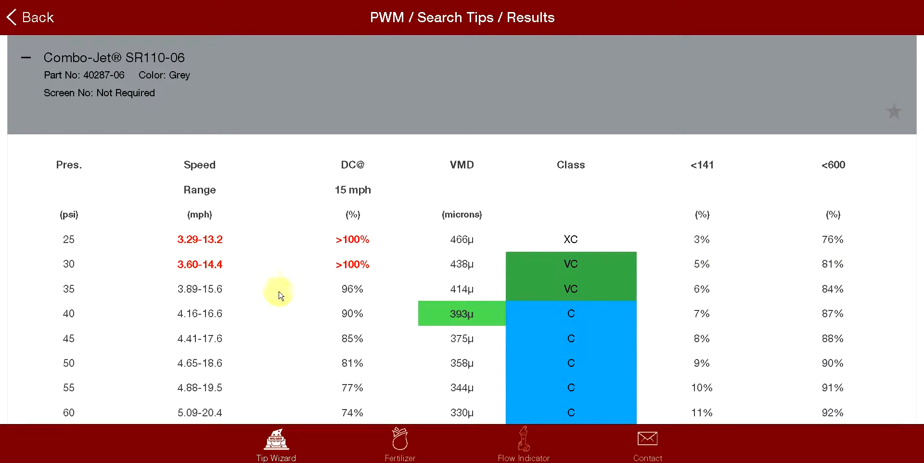
left_click_drag(470, 250, 469, 267)
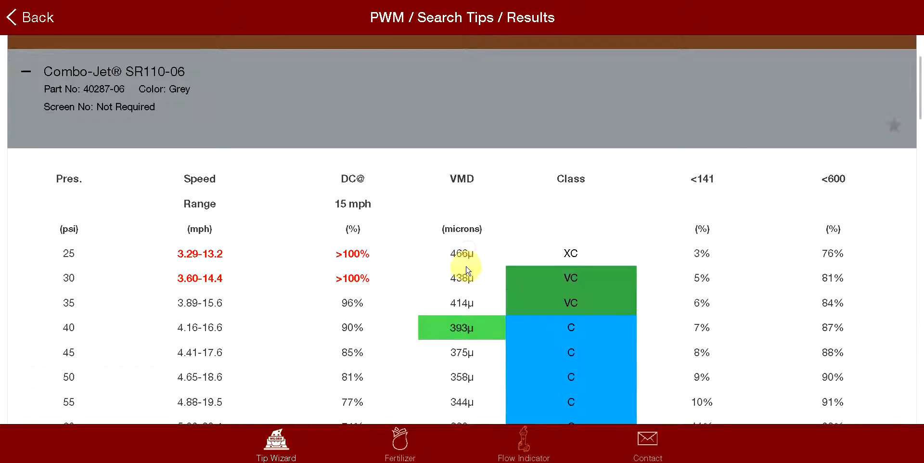
left_click(894, 124)
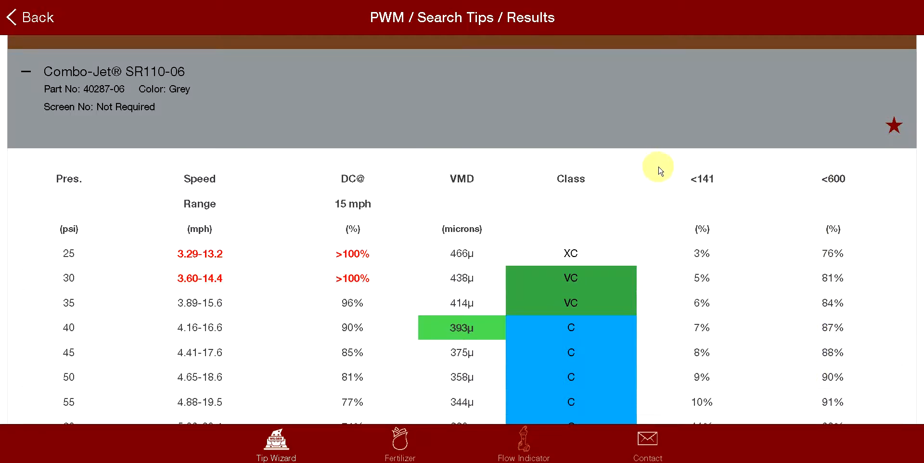
left_click_drag(682, 170, 681, 203)
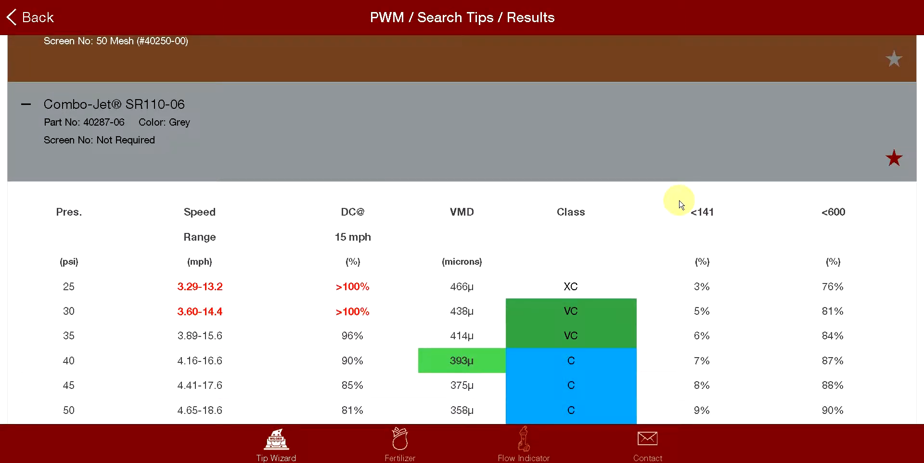